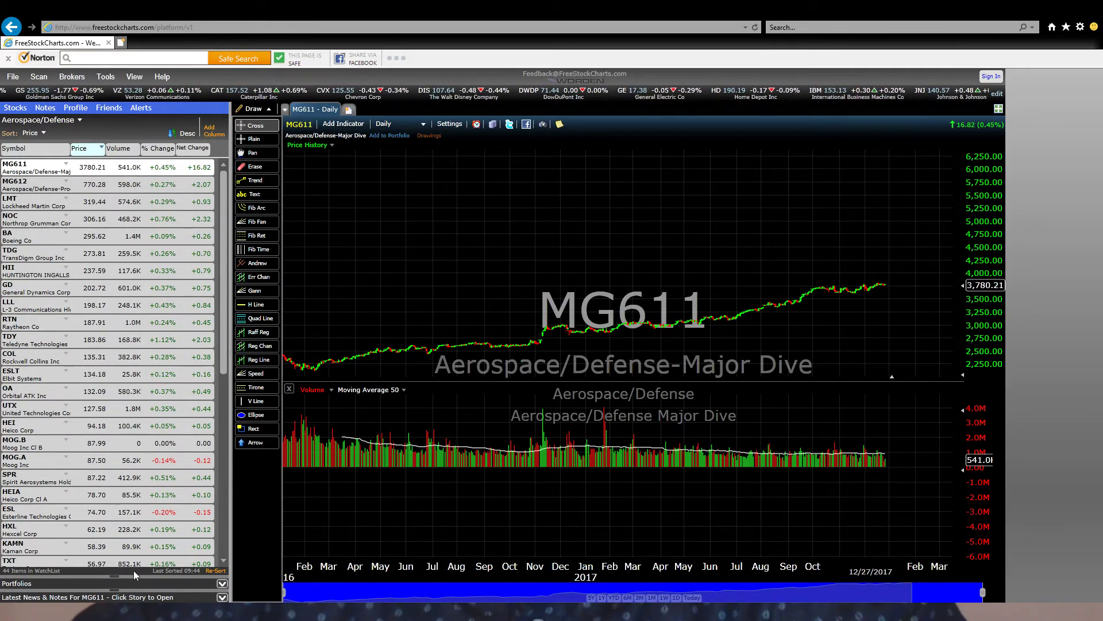
# - Resize the side-panel splitters so Portfolios and Latest News appear below a shorter watchlist
pyautogui.moveTo(128, 576); pyautogui.dragTo(157, 232)
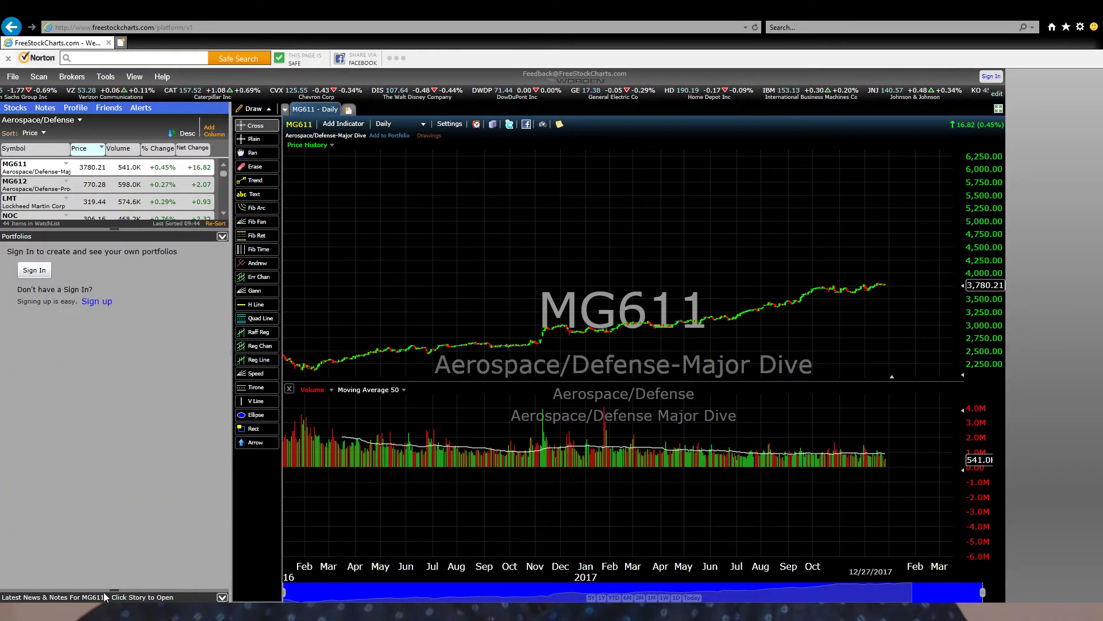
pyautogui.moveTo(105, 590); pyautogui.dragTo(172, 374)
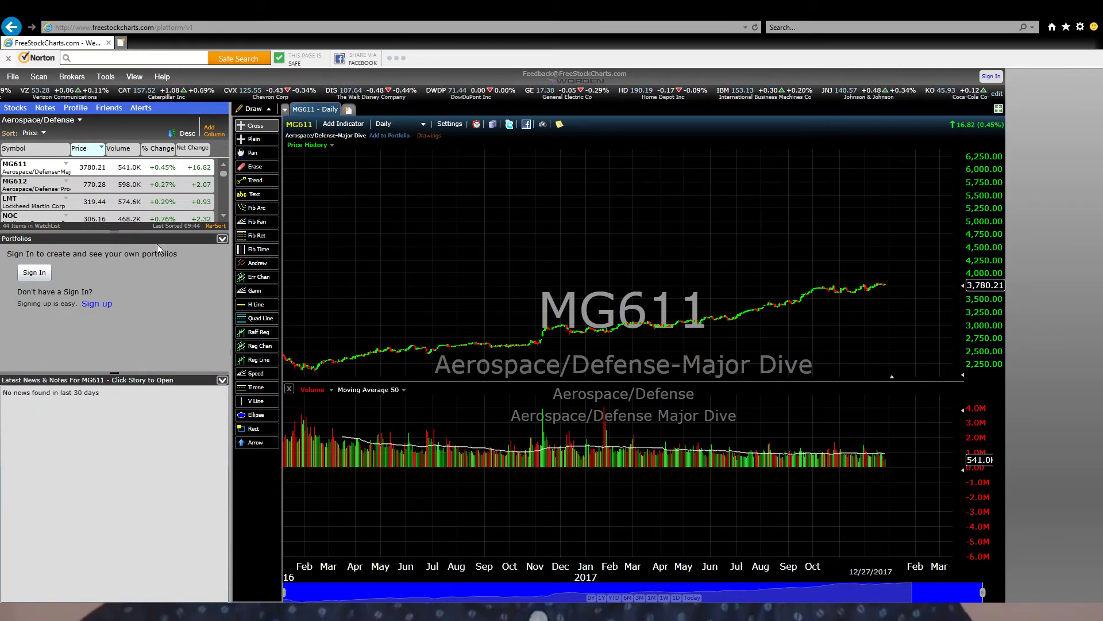
pyautogui.moveTo(159, 230); pyautogui.dragTo(170, 258)
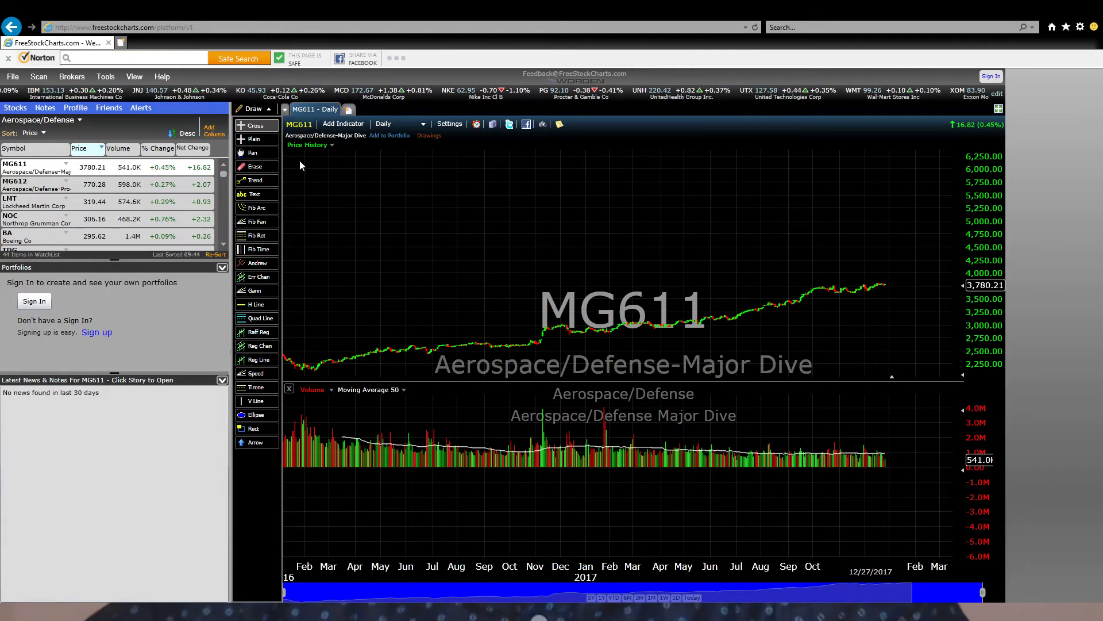
# - Change the chart symbol from MG611 to TWTR (Twitter, Inc)
pyautogui.click(300, 125)
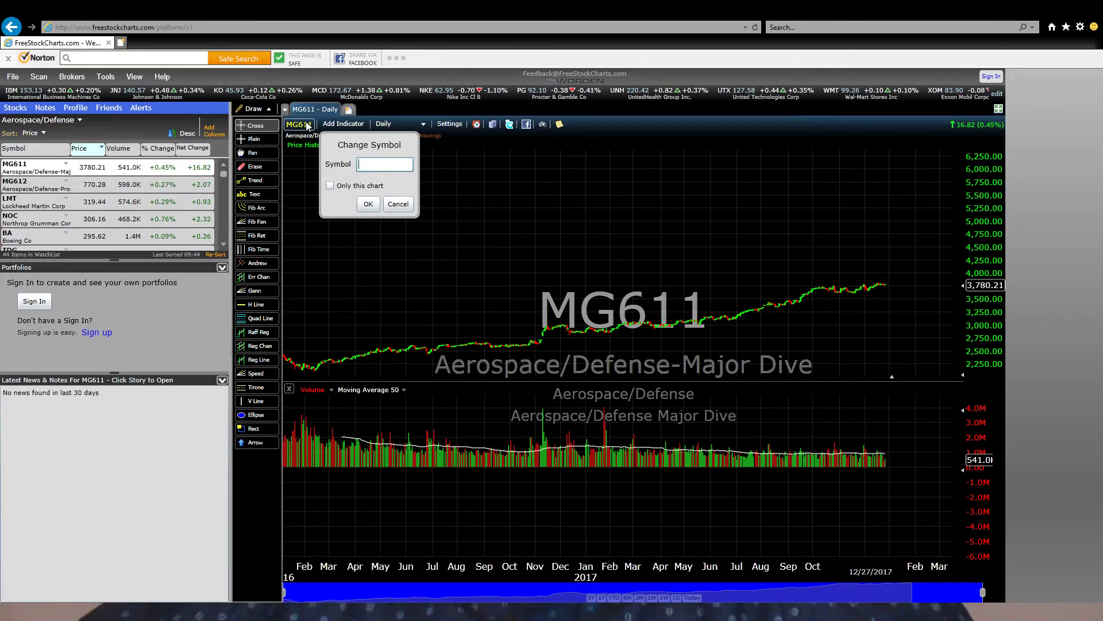
pyautogui.write('twt')
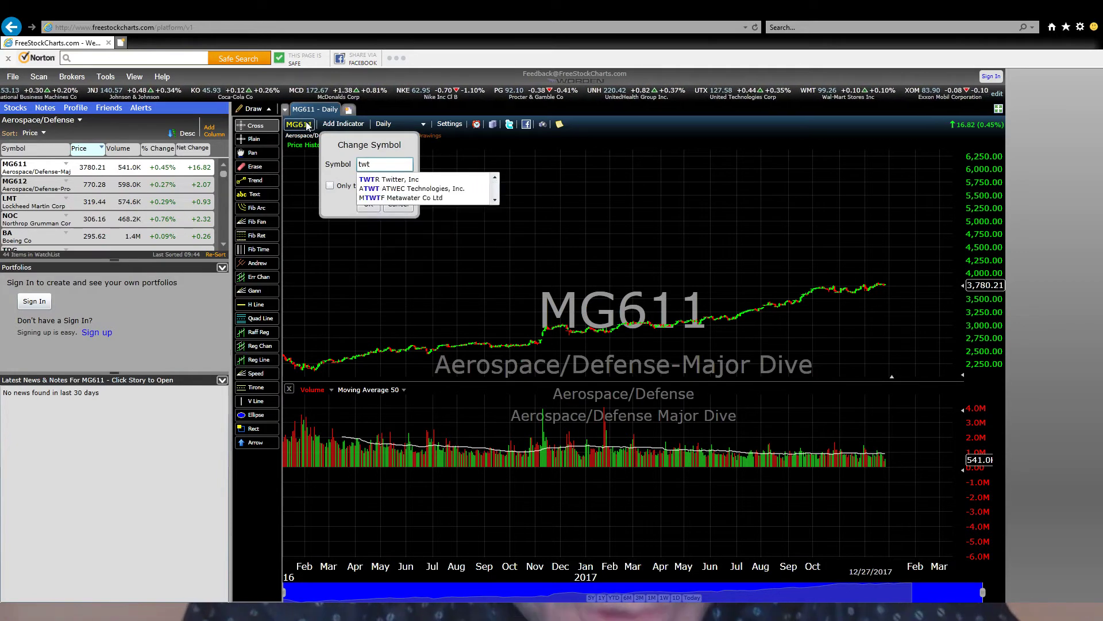
pyautogui.write('r')
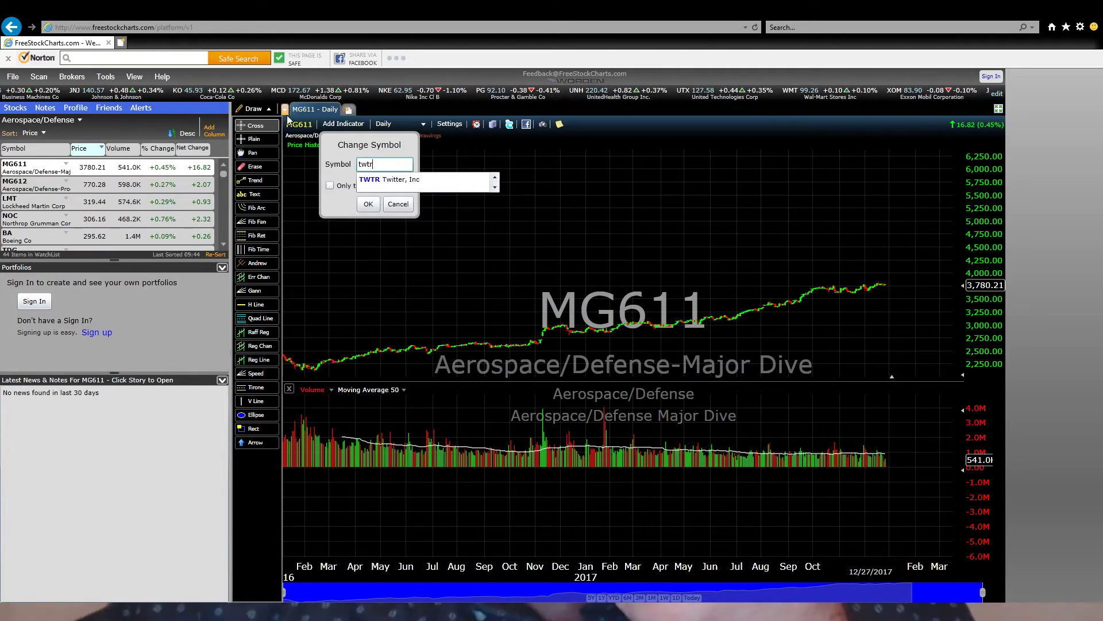
pyautogui.click(380, 179)
pyautogui.click(368, 203)
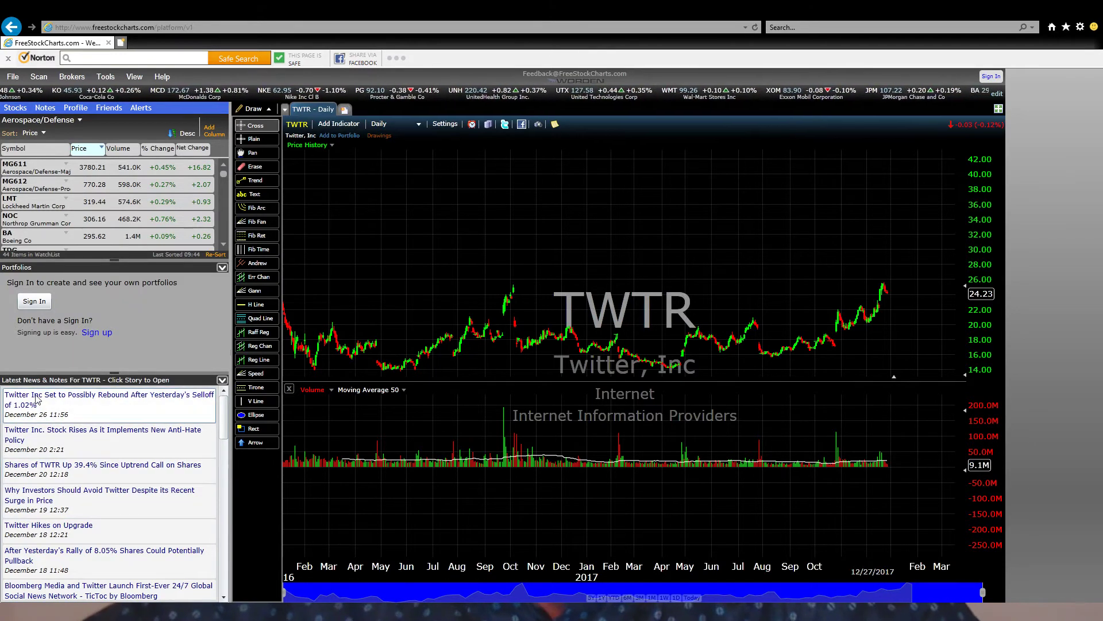
pyautogui.click(52, 404)
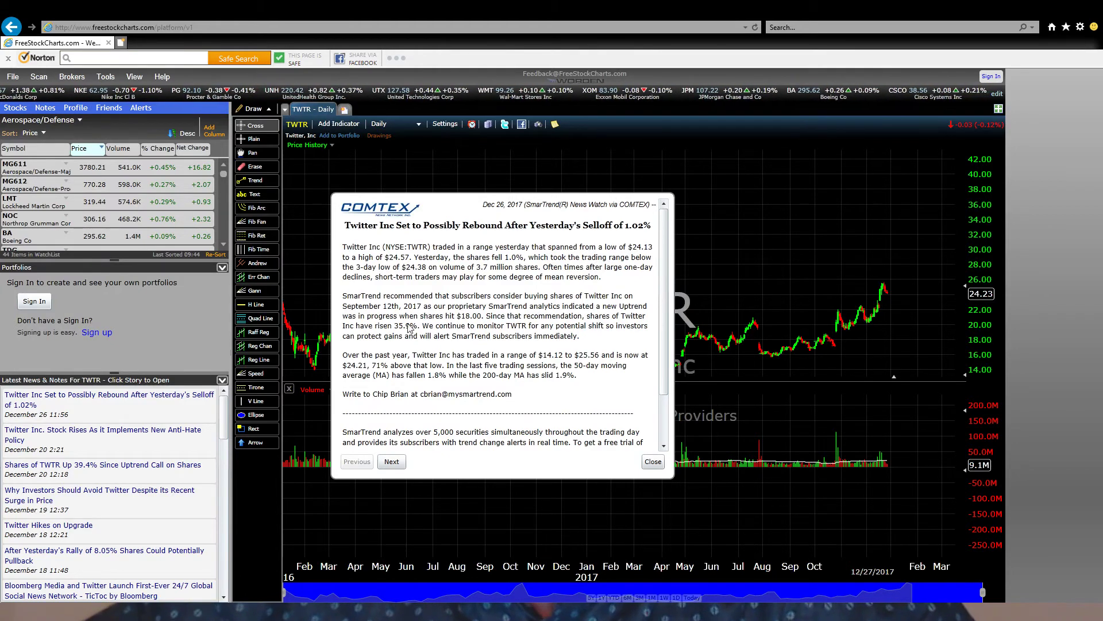
pyautogui.scroll(-2, 663, 316)
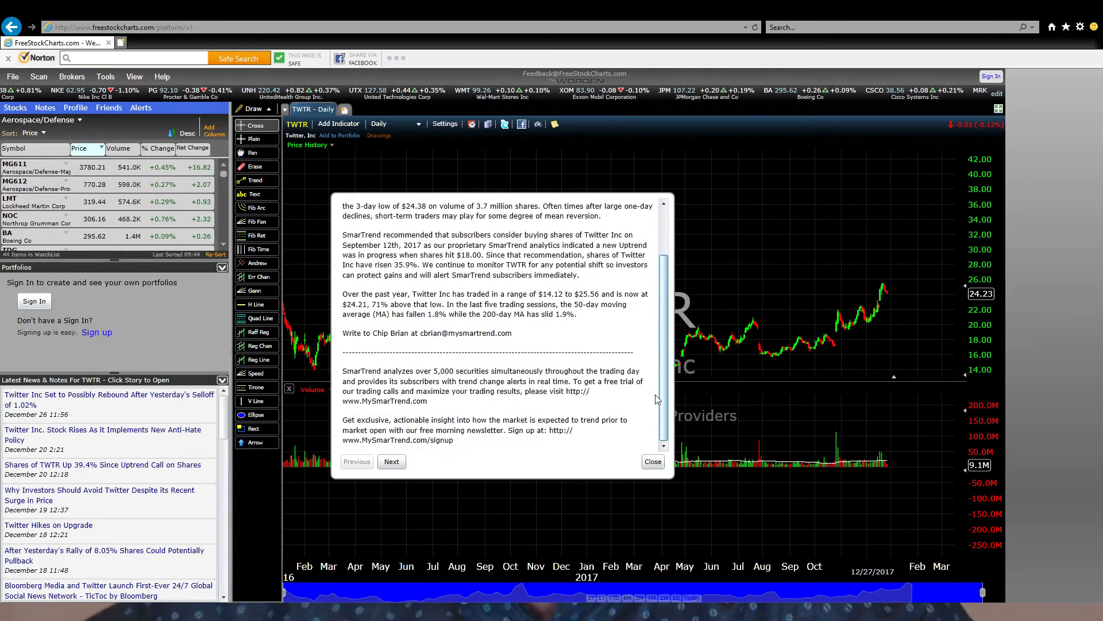
pyautogui.scroll(2, 633, 315)
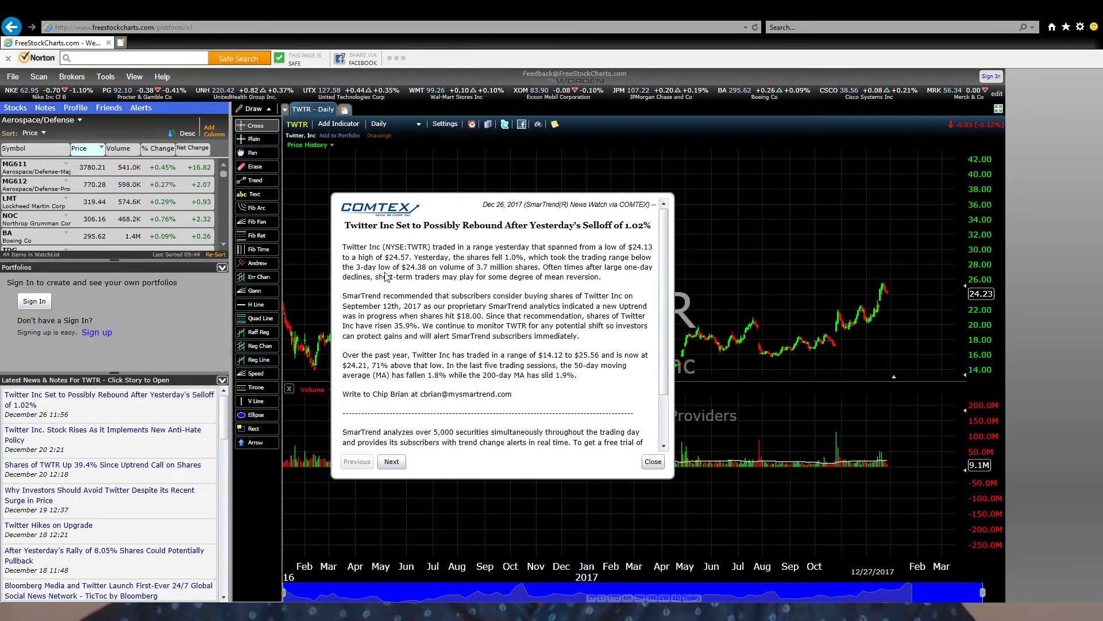
pyautogui.click(653, 461)
# - Collapse the news panel, stretch the watchlist to full height, and open the watchlist chooser
pyautogui.moveTo(175, 372); pyautogui.dragTo(148, 578)
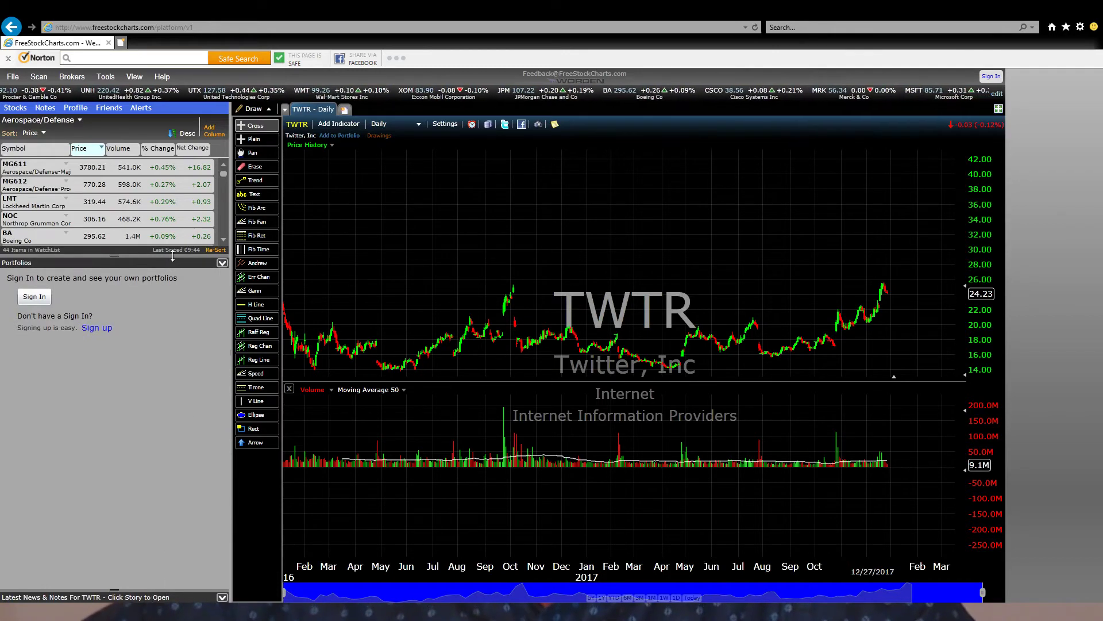
pyautogui.moveTo(167, 255); pyautogui.dragTo(160, 579)
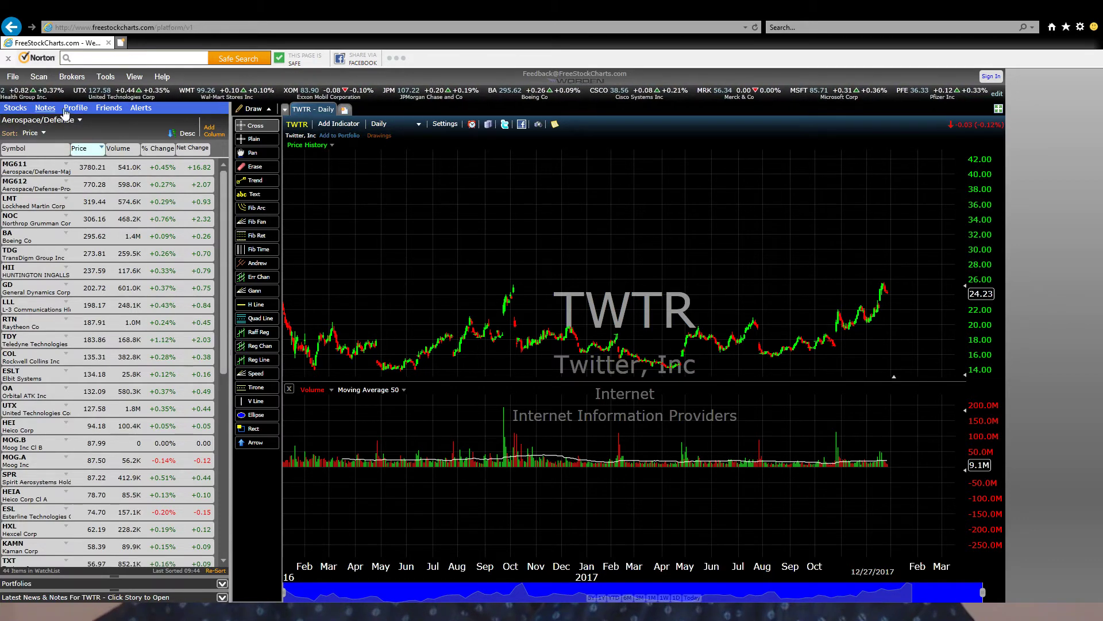
pyautogui.click(42, 122)
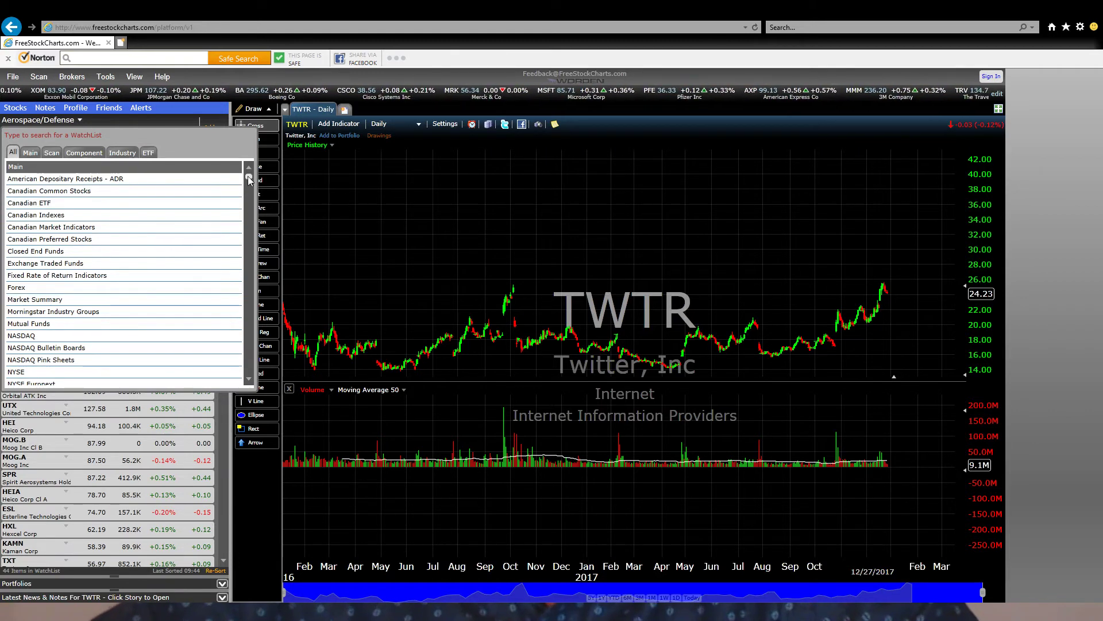
# - Load the 44-stock Aerospace/Defense group from Morningstar Industry Groups
pyautogui.scroll(-10, 249, 179)
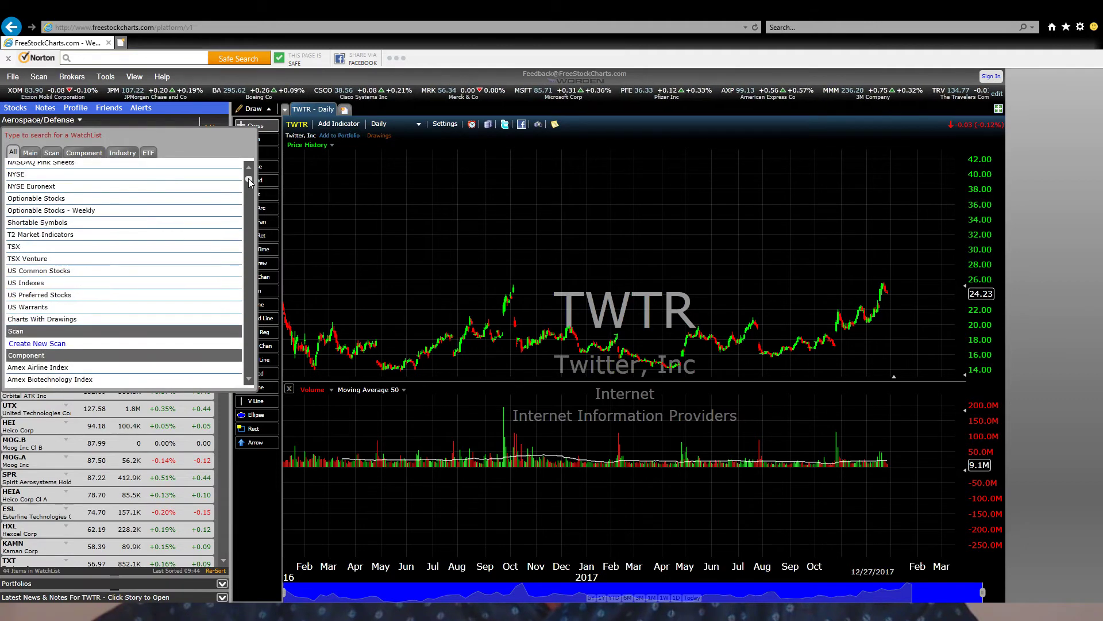
pyautogui.scroll(-10, 249, 180)
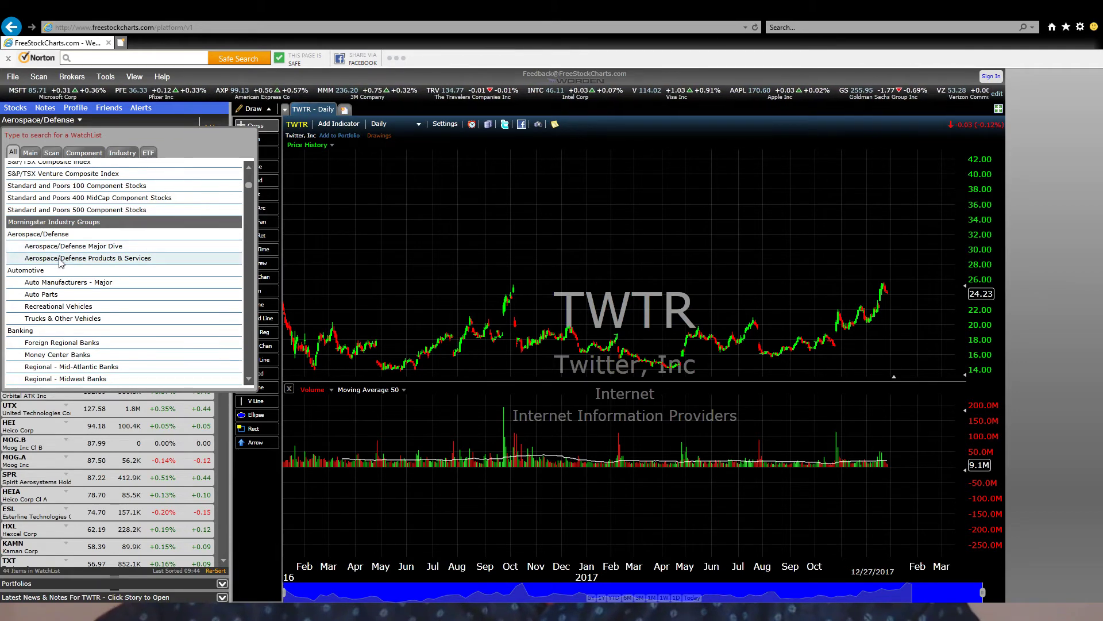
pyautogui.click(33, 236)
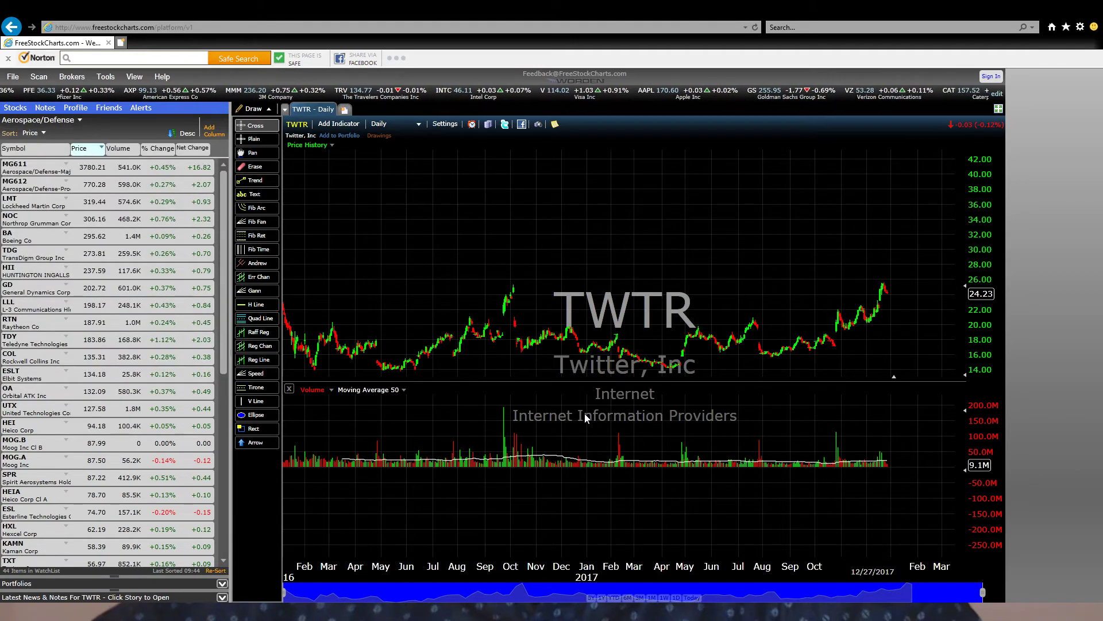
# - Chart MG611 Aerospace/Defense-Major Dive from the watchlist
pyautogui.click(18, 171)
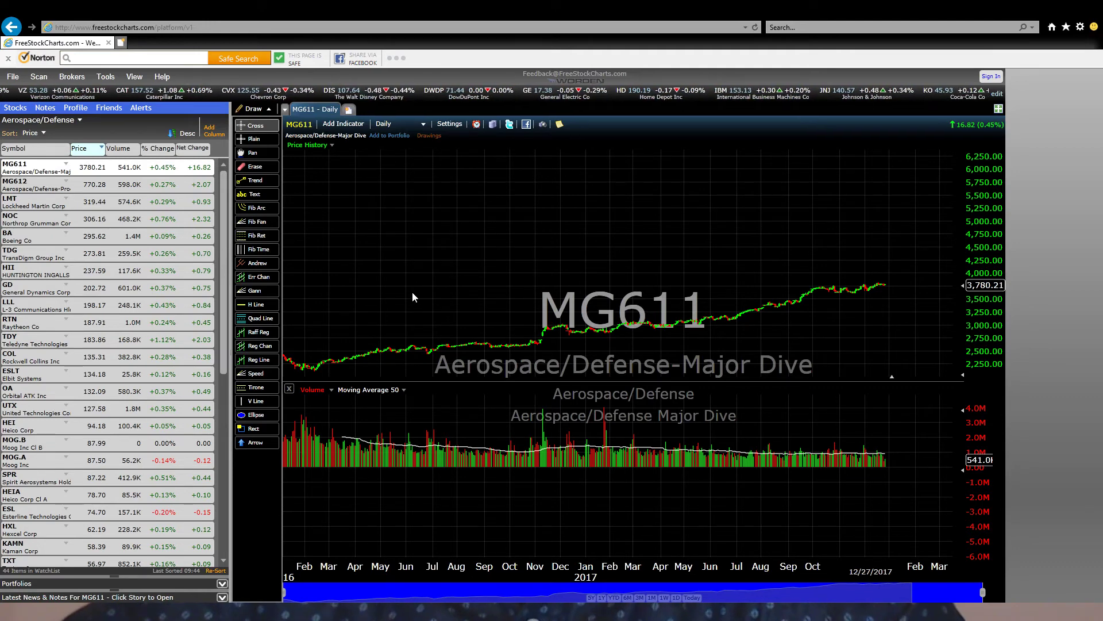
pyautogui.click(35, 185)
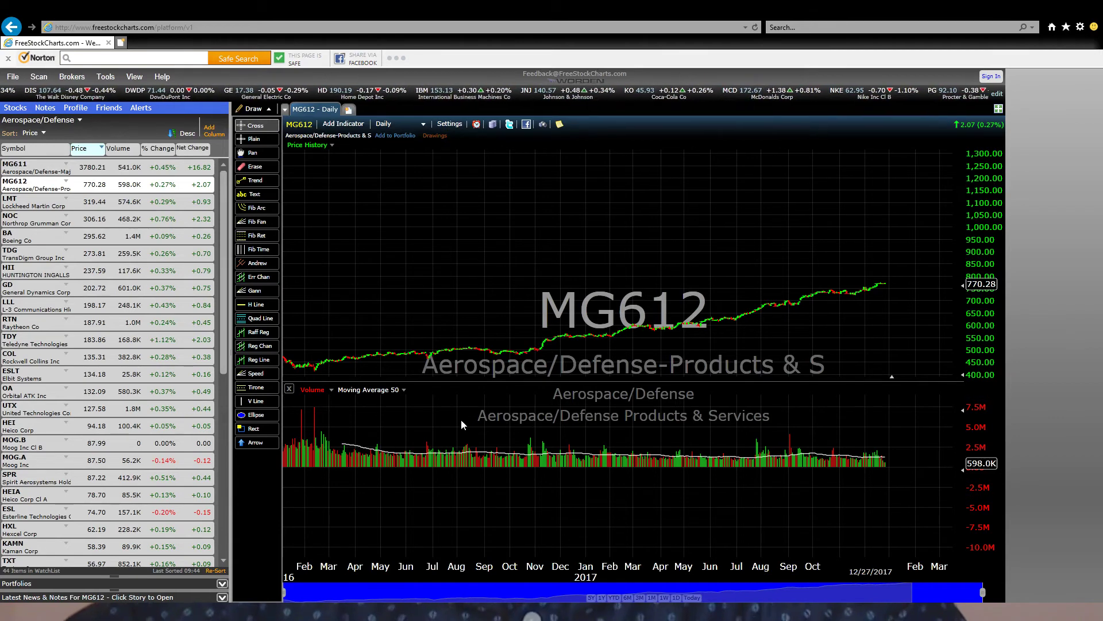
pyautogui.click(20, 163)
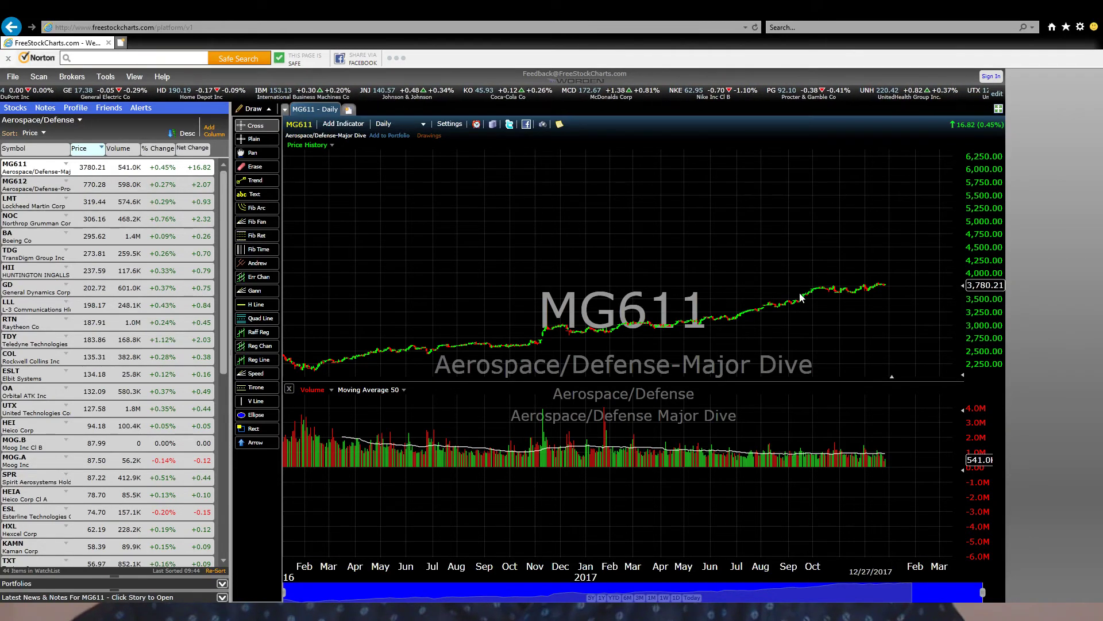
# - Switch the watchlist to the 7-stock Aerospace/Defense Major Dive industry group
pyautogui.click(31, 121)
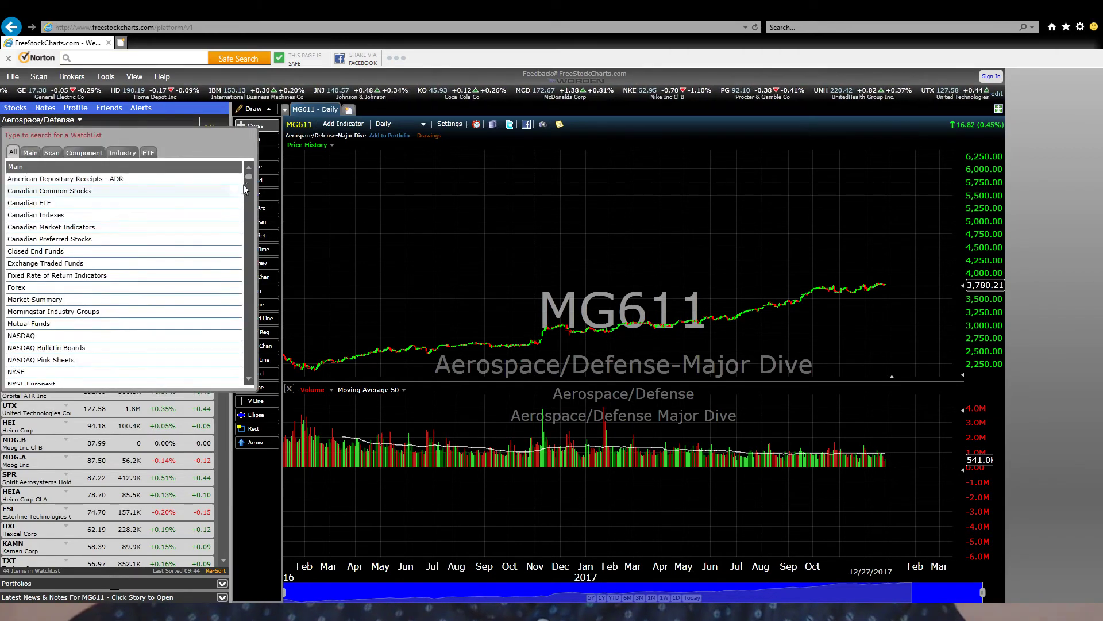
pyautogui.moveTo(248, 177); pyautogui.dragTo(250, 189)
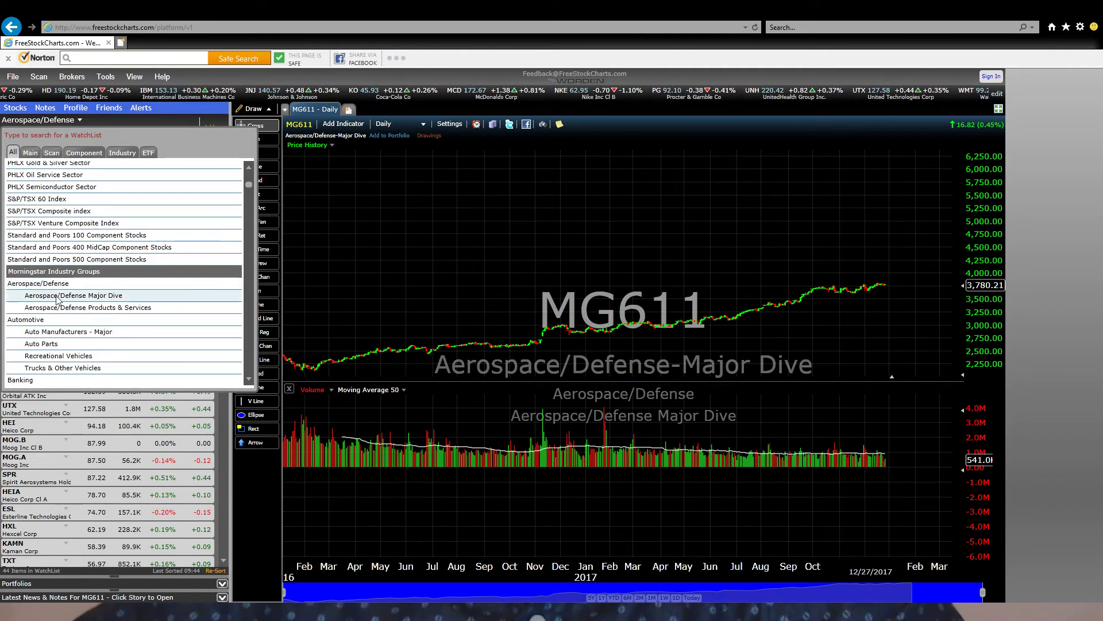
pyautogui.click(96, 297)
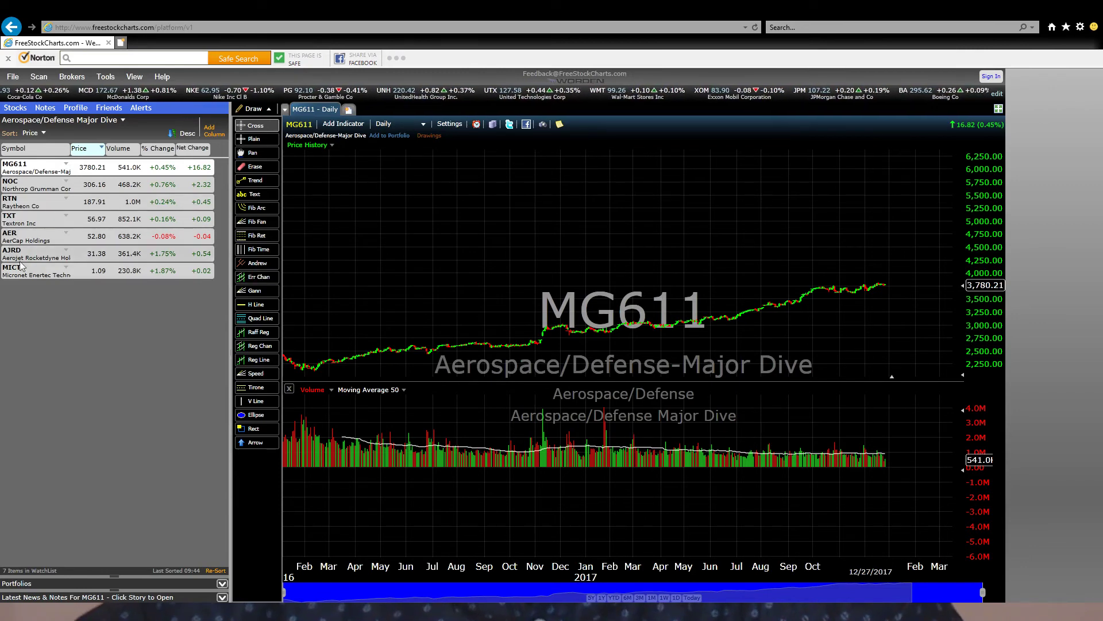
# - Pick Aerospace/Defense Products & Services from the Morningstar Industry Groups watchlists
pyautogui.click(45, 119)
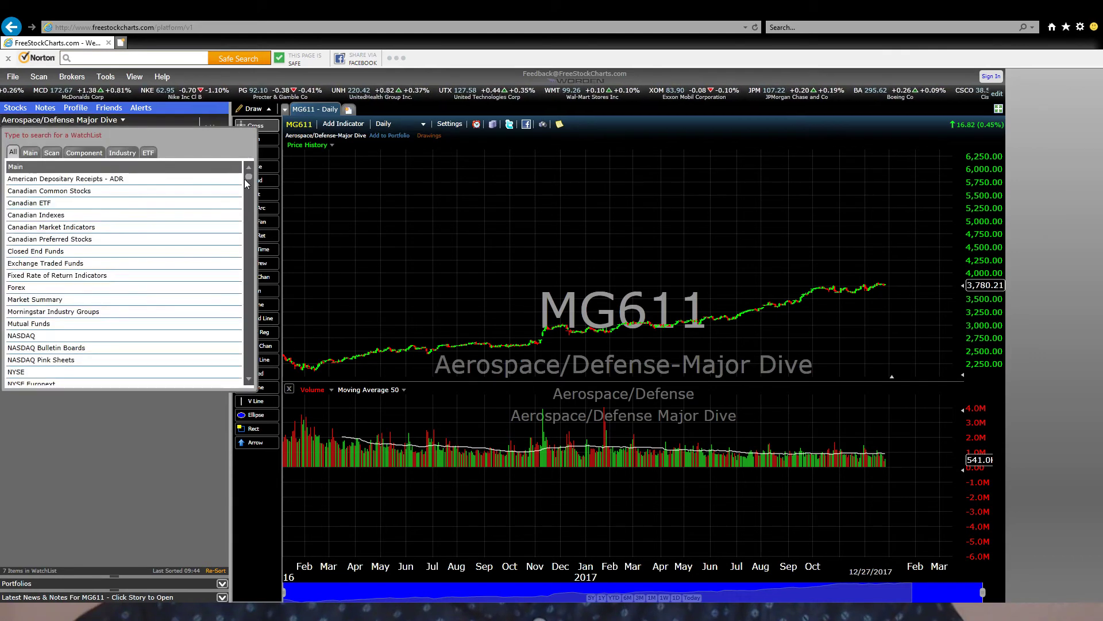
pyautogui.moveTo(246, 181); pyautogui.dragTo(247, 187)
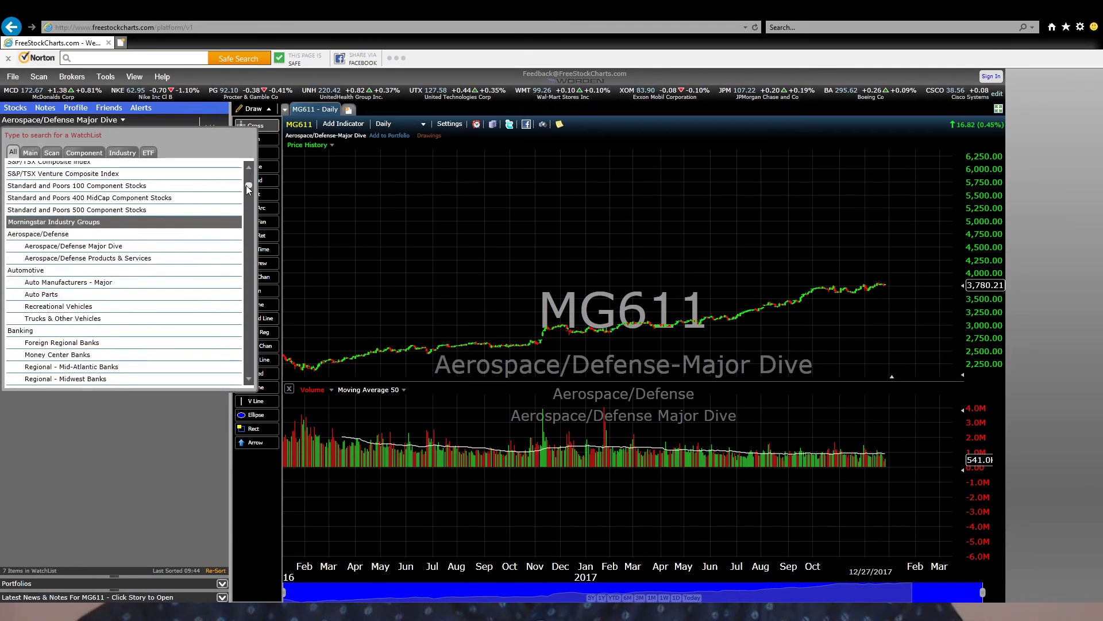
pyautogui.click(71, 258)
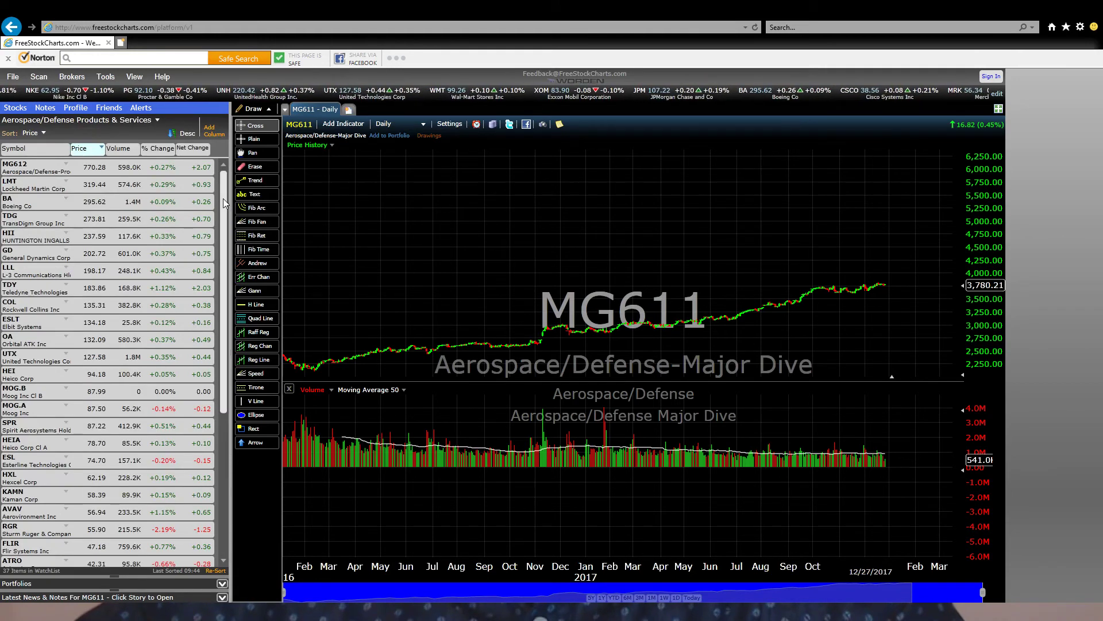
# - Scroll through the 37 member stocks of the Products & Services watchlist
pyautogui.moveTo(223, 203)
pyautogui.mouseDown()
pyautogui.moveTo(225, 336)
pyautogui.moveTo(224, 204)
pyautogui.mouseUp()
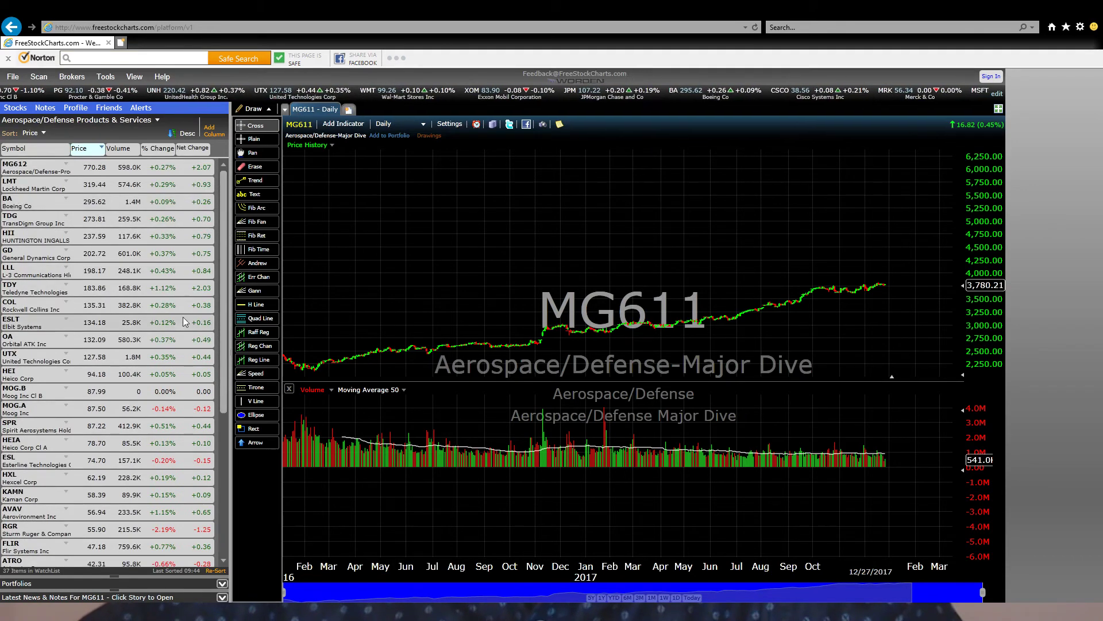
pyautogui.moveTo(223, 263); pyautogui.dragTo(225, 405)
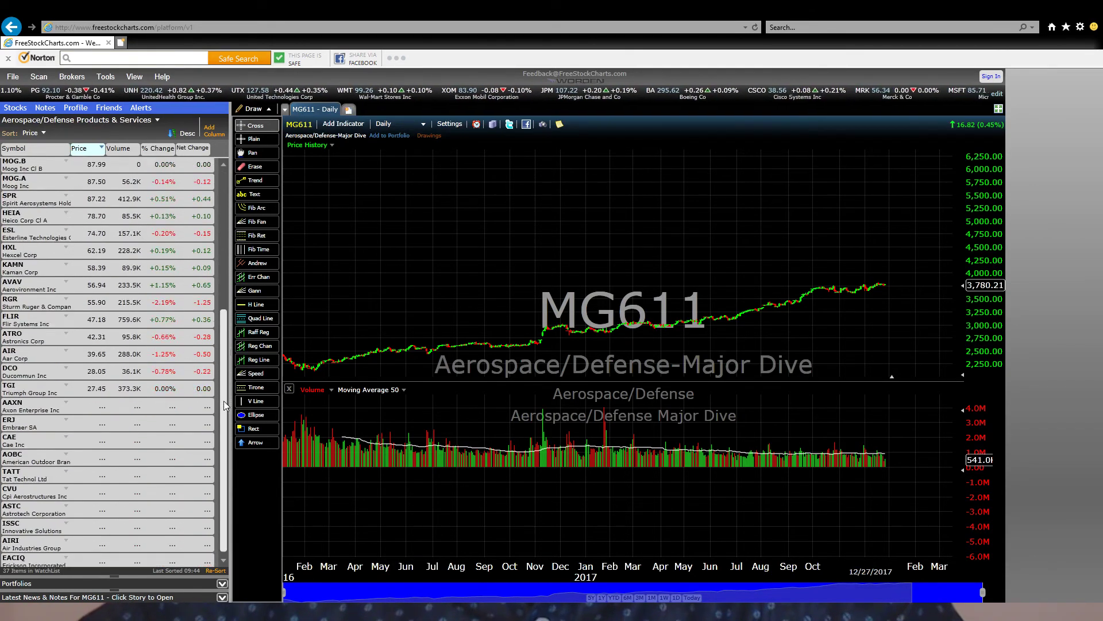
pyautogui.scroll(5, 169, 207)
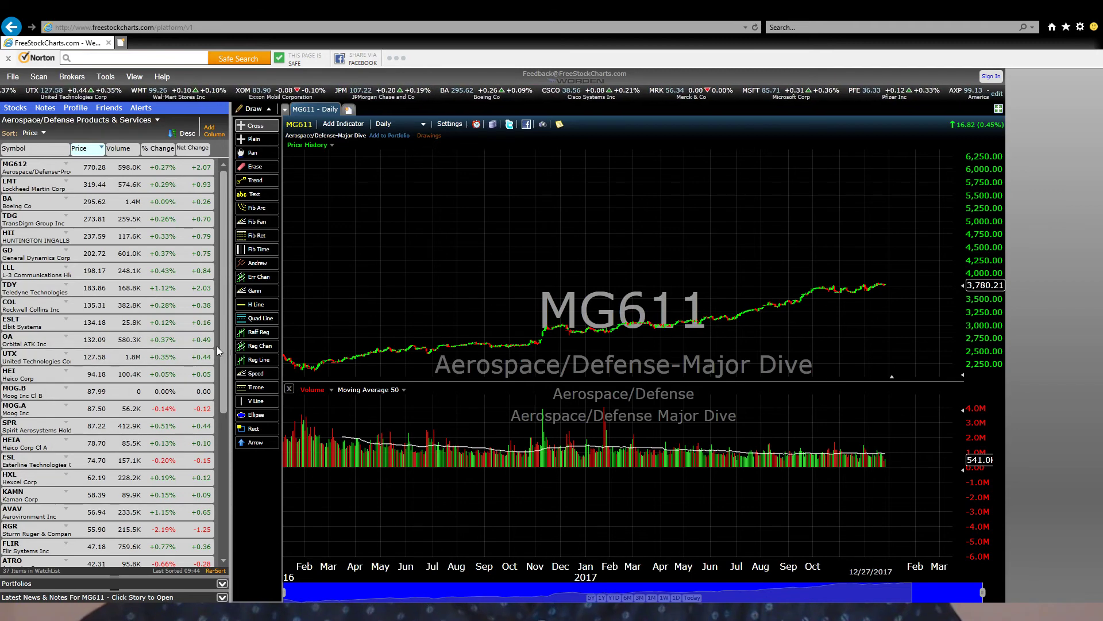
pyautogui.moveTo(218, 351); pyautogui.dragTo(247, 486)
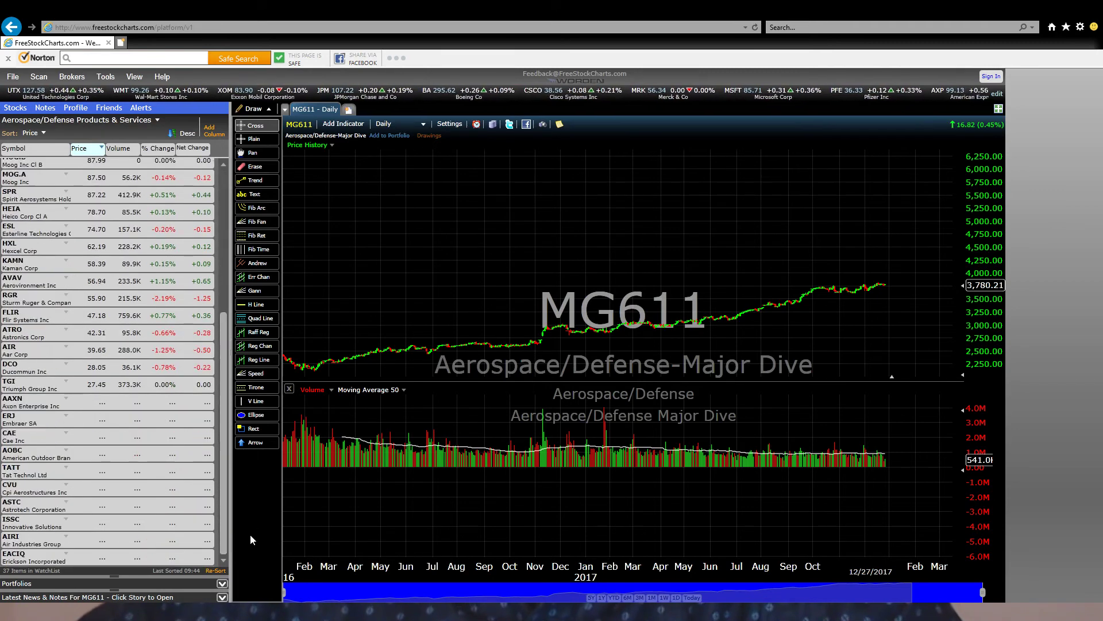
# - Chart EACIQ, then AIRI, and return the watchlist to the top
pyautogui.click(5, 558)
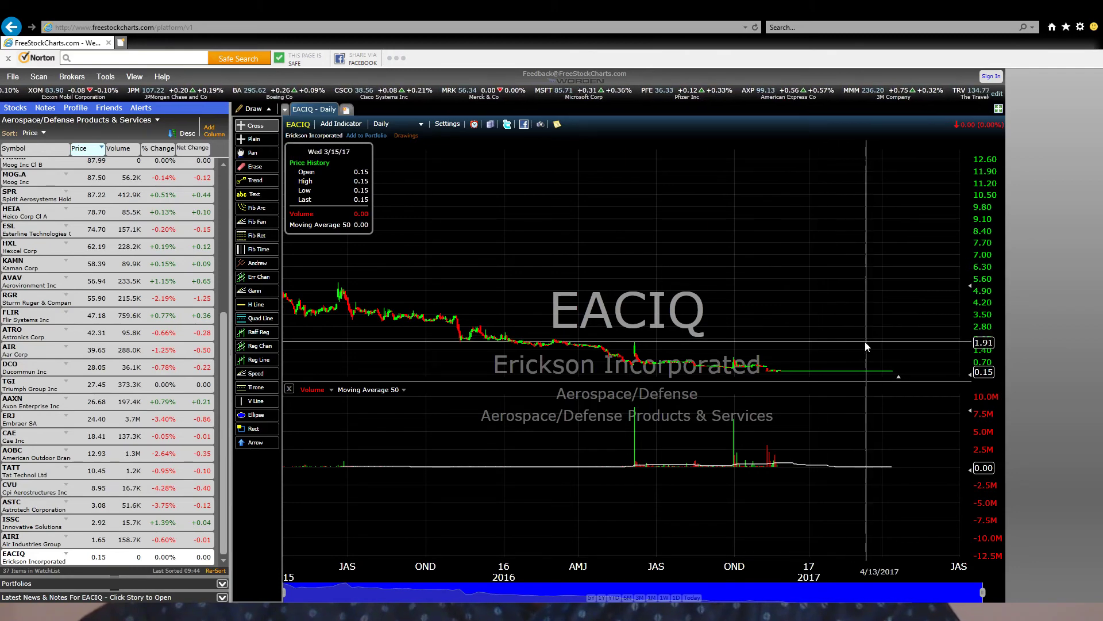
pyautogui.click(34, 540)
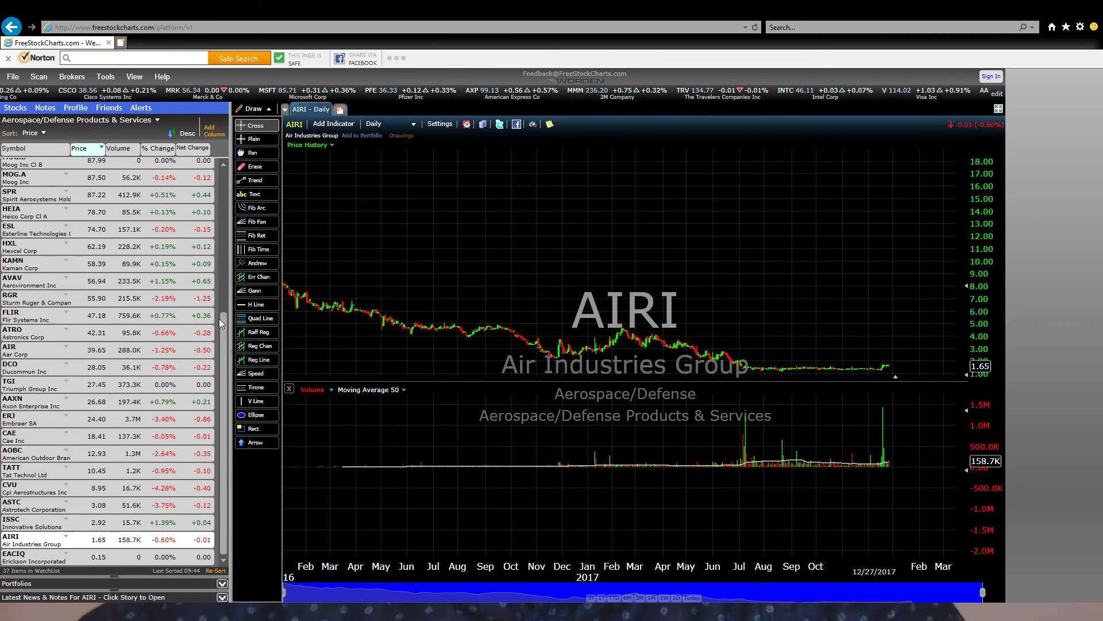
pyautogui.moveTo(219, 318); pyautogui.dragTo(226, 166)
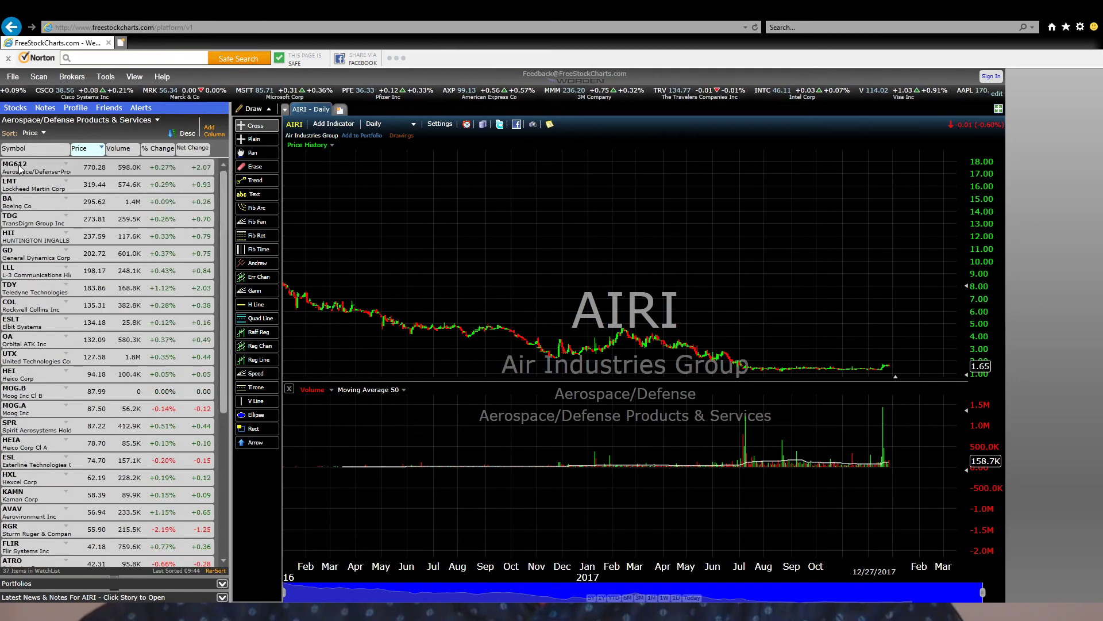